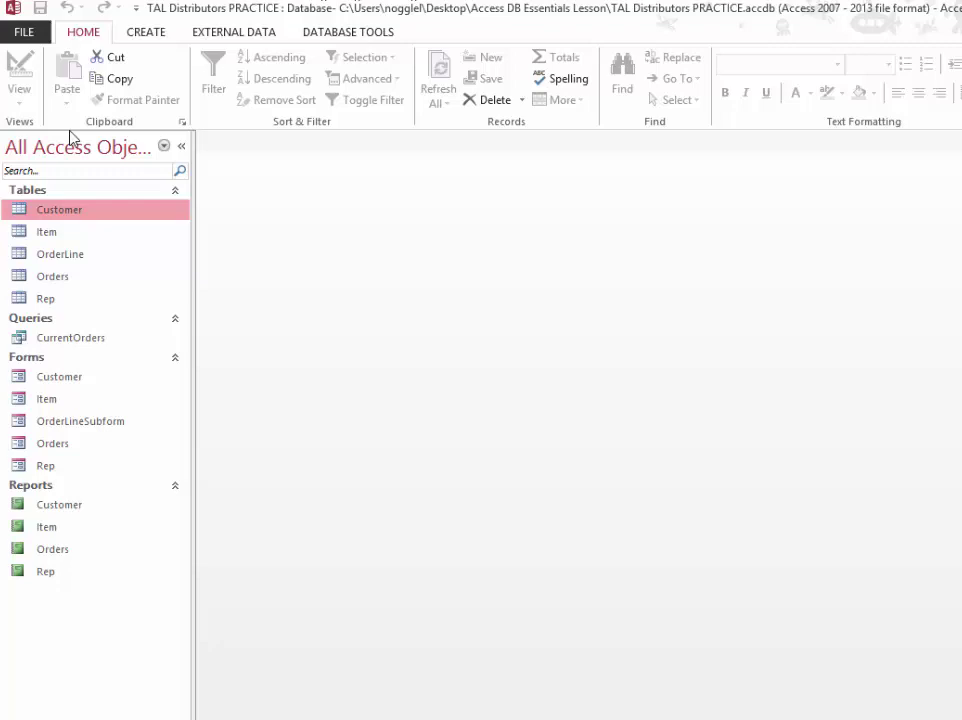
Step: Open a new query in Design view and add the Customer table to it
{"action": "left_click", "coordinate": [143, 32]}
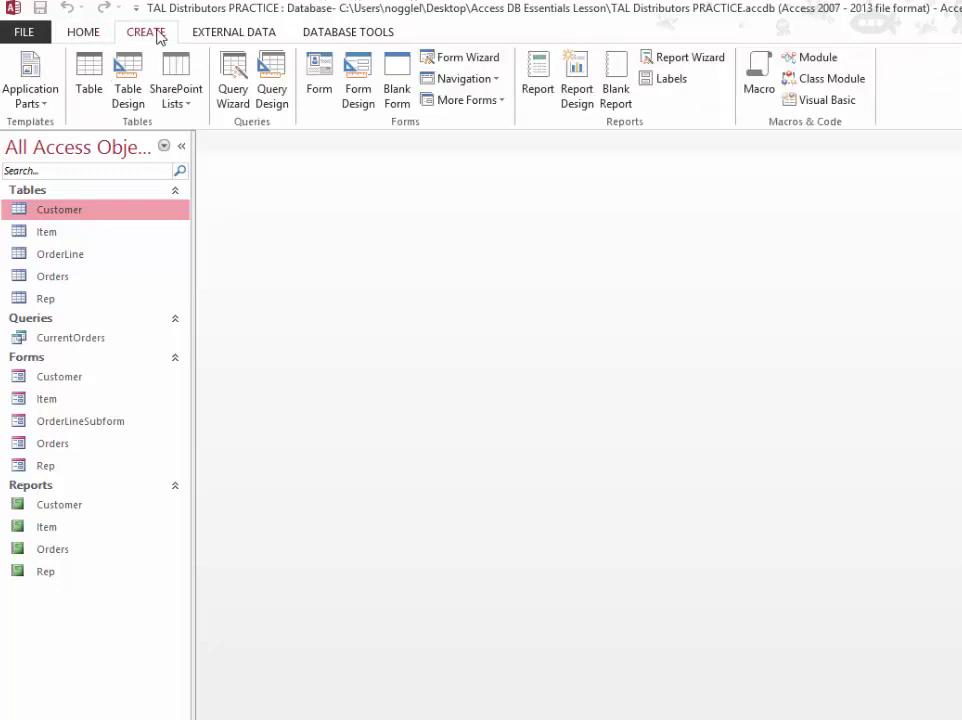
{"action": "left_click", "coordinate": [273, 92]}
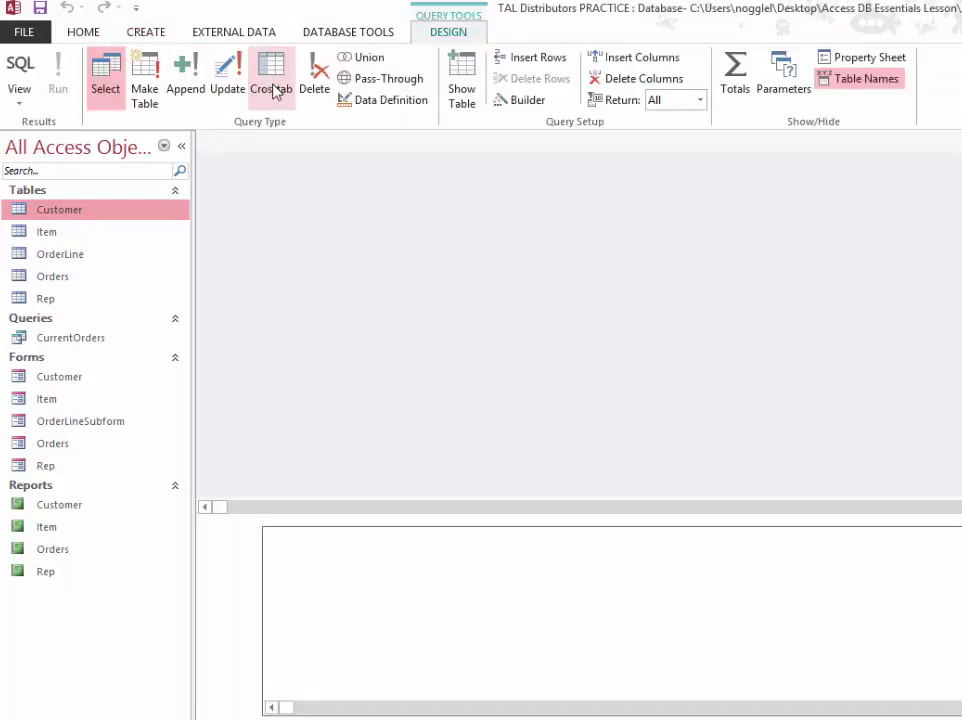
{"action": "left_click_drag", "start_coordinate": [533, 487], "coordinate": [437, 196]}
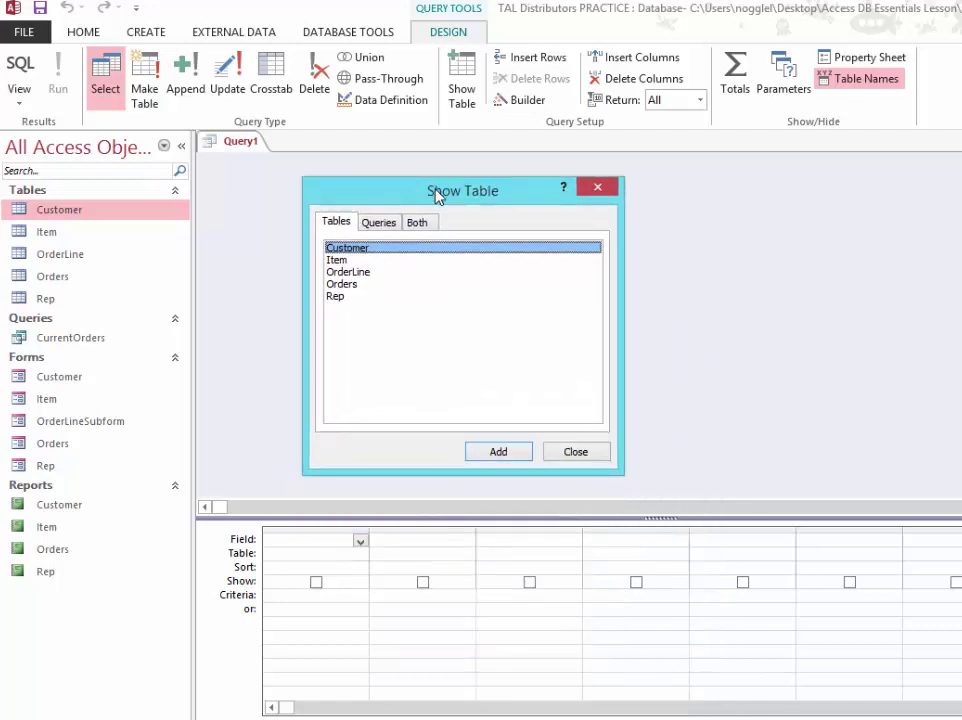
{"action": "double_click", "coordinate": [363, 248]}
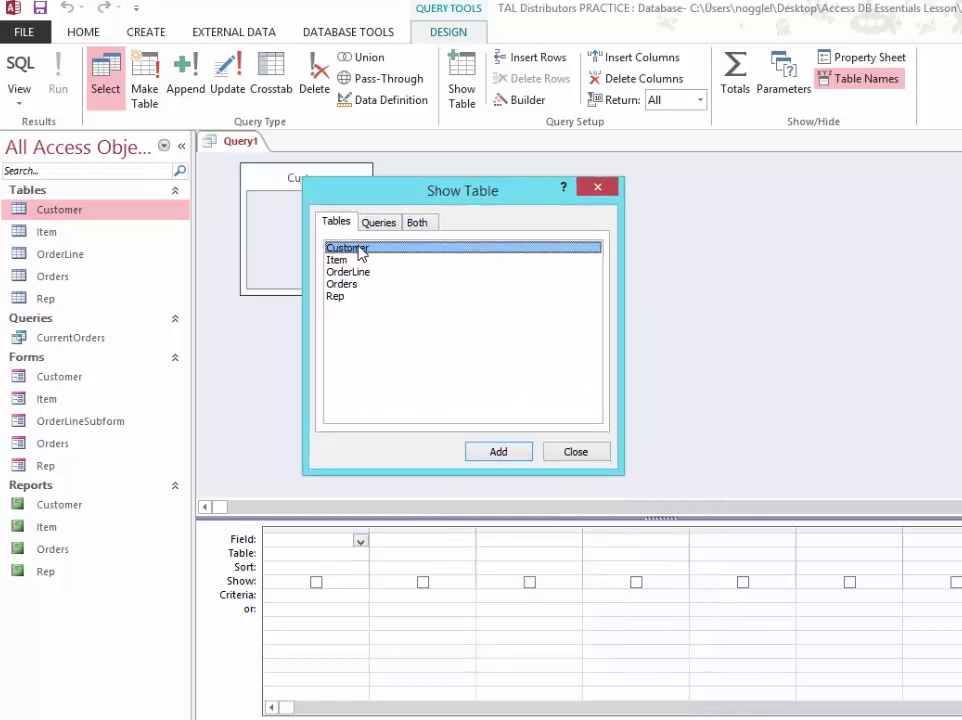
{"action": "left_click", "coordinate": [575, 451]}
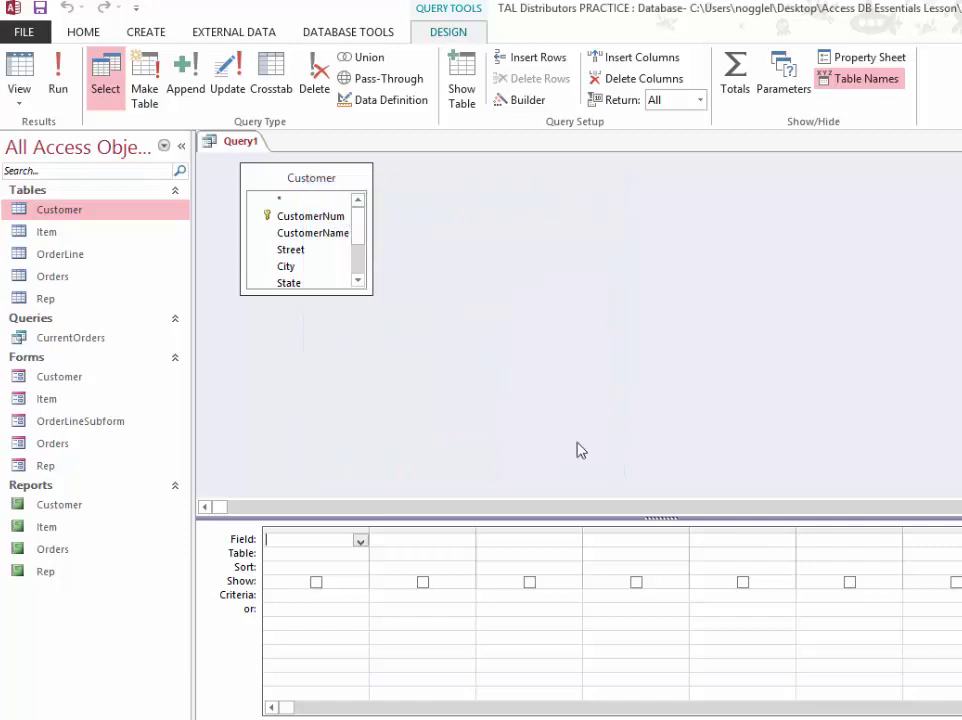
Step: Place CustomerNum and CustomerName in the grid, with 126 as the CustomerNum criterion
{"action": "double_click", "coordinate": [301, 221]}
{"action": "left_click", "coordinate": [301, 236]}
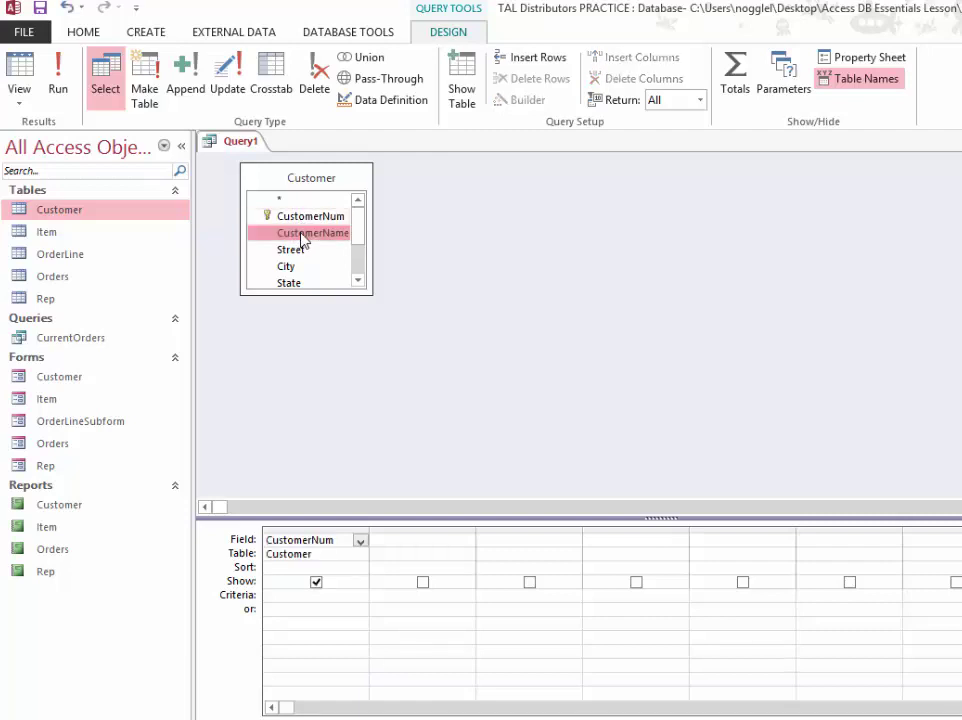
{"action": "double_click", "coordinate": [302, 236]}
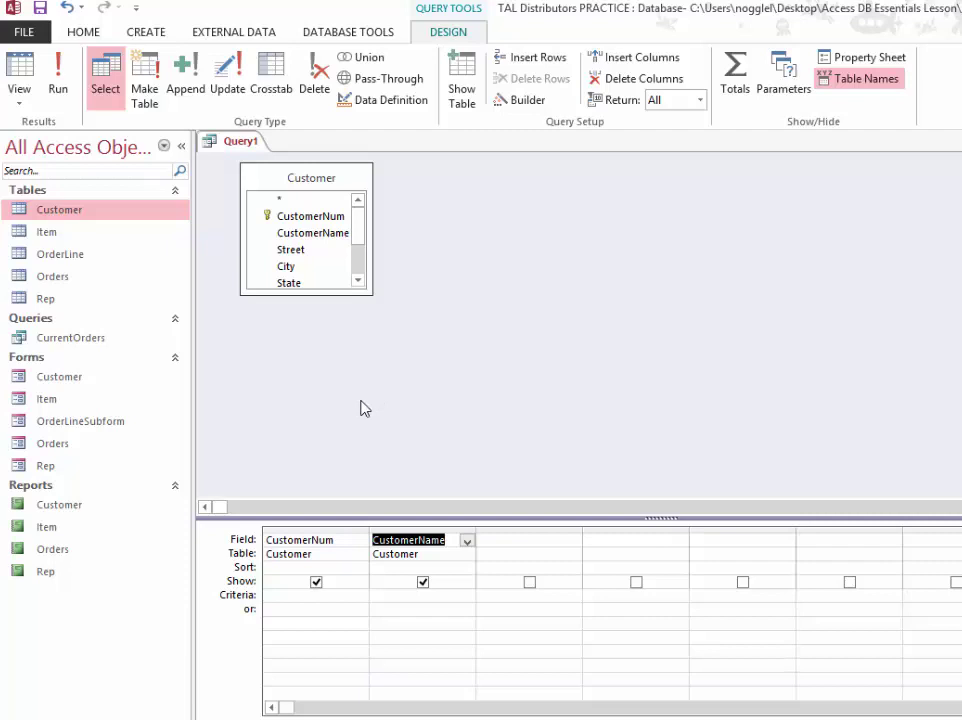
{"action": "left_click", "coordinate": [297, 595]}
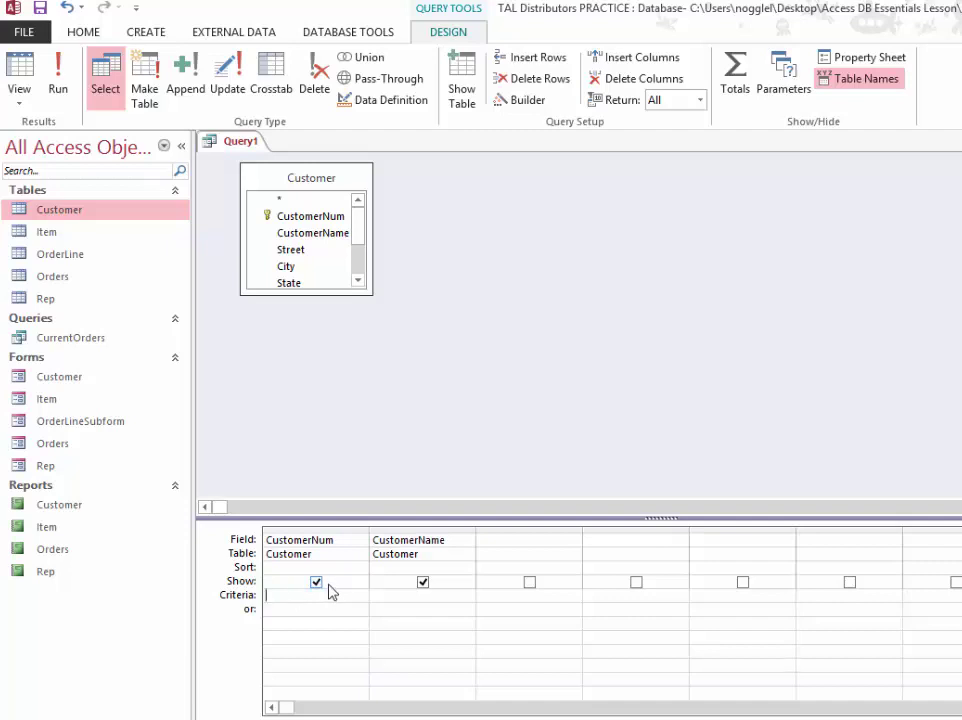
{"action": "type", "text": "126"}
Step: Run the query to confirm customer 126, Toys Galore, then return to Design view
{"action": "left_click", "coordinate": [55, 86]}
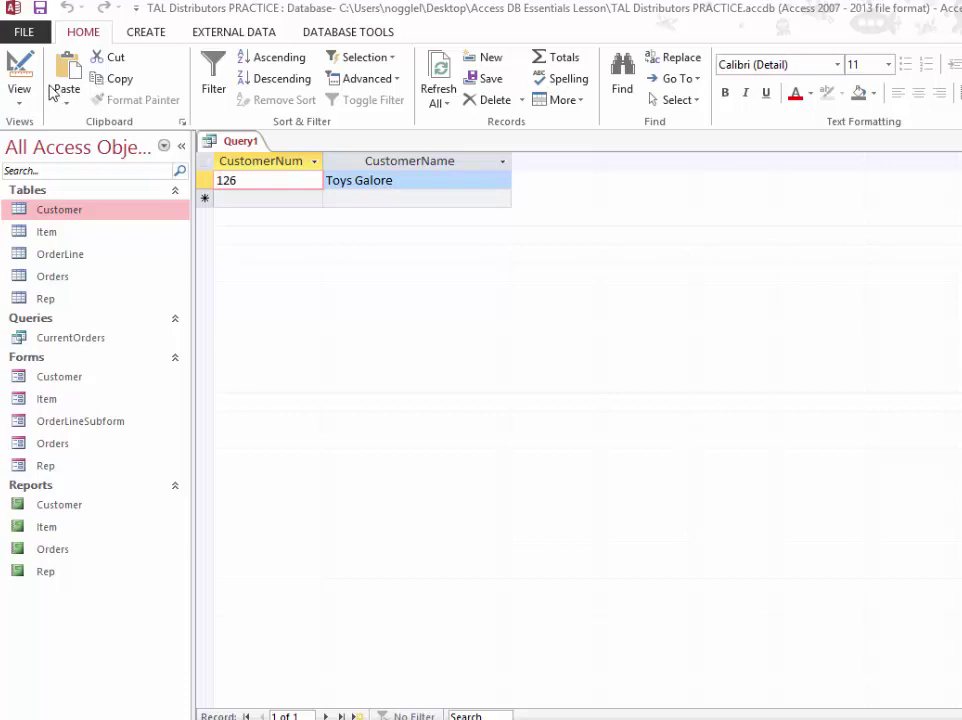
{"action": "left_click", "coordinate": [20, 105]}
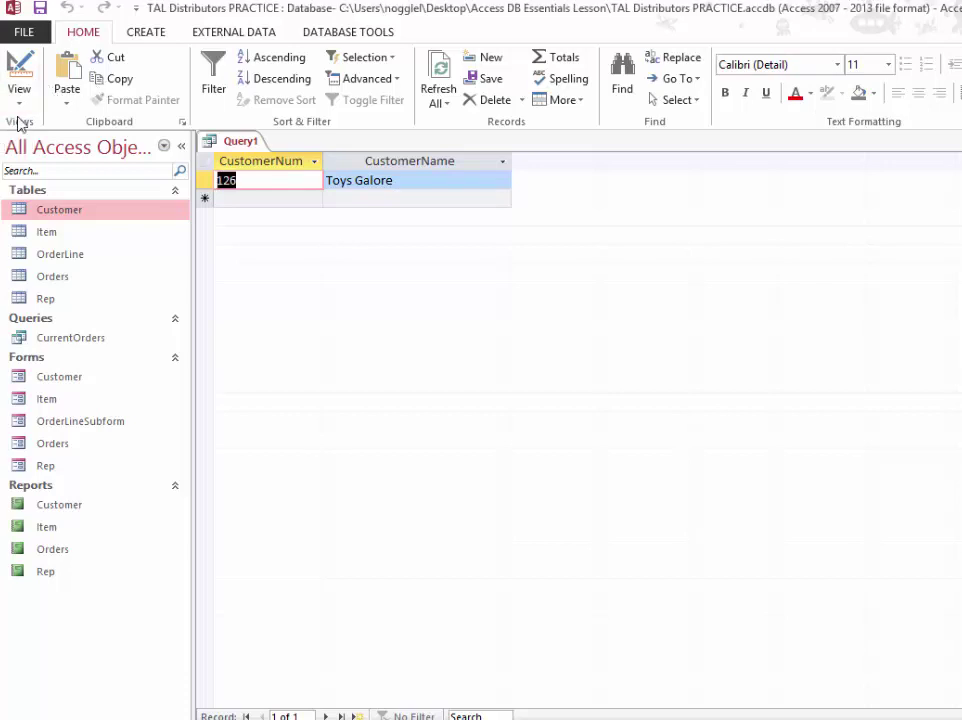
{"action": "left_click", "coordinate": [19, 100]}
{"action": "left_click", "coordinate": [39, 214]}
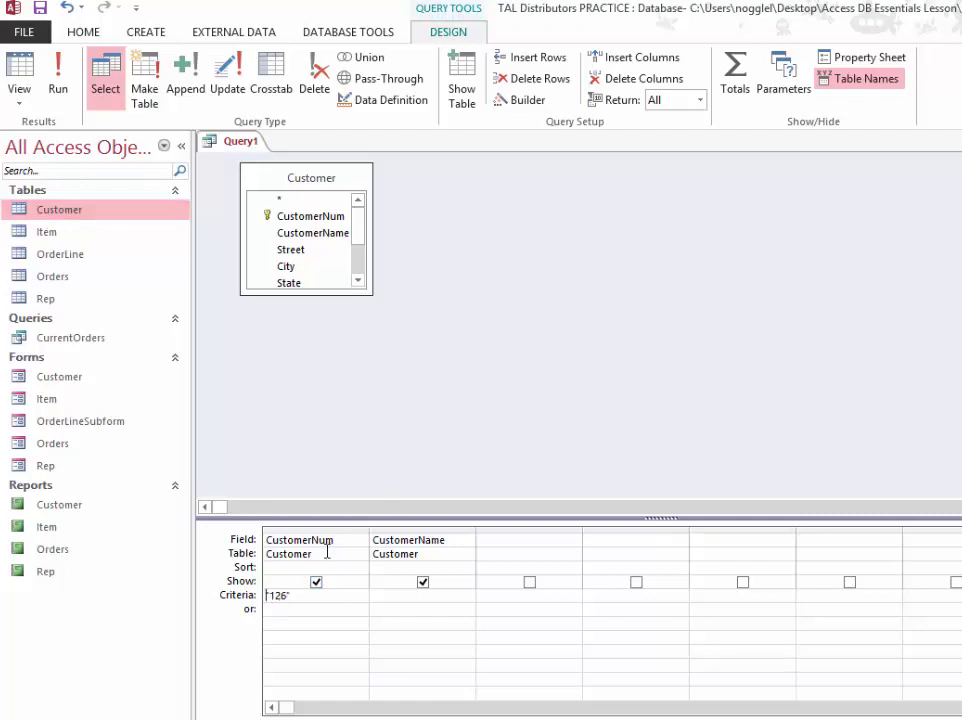
Step: Change the CustomerNum criterion to ="126", rerun the query, and return to Design view
{"action": "type", "text": "="}
{"action": "left_click", "coordinate": [58, 82]}
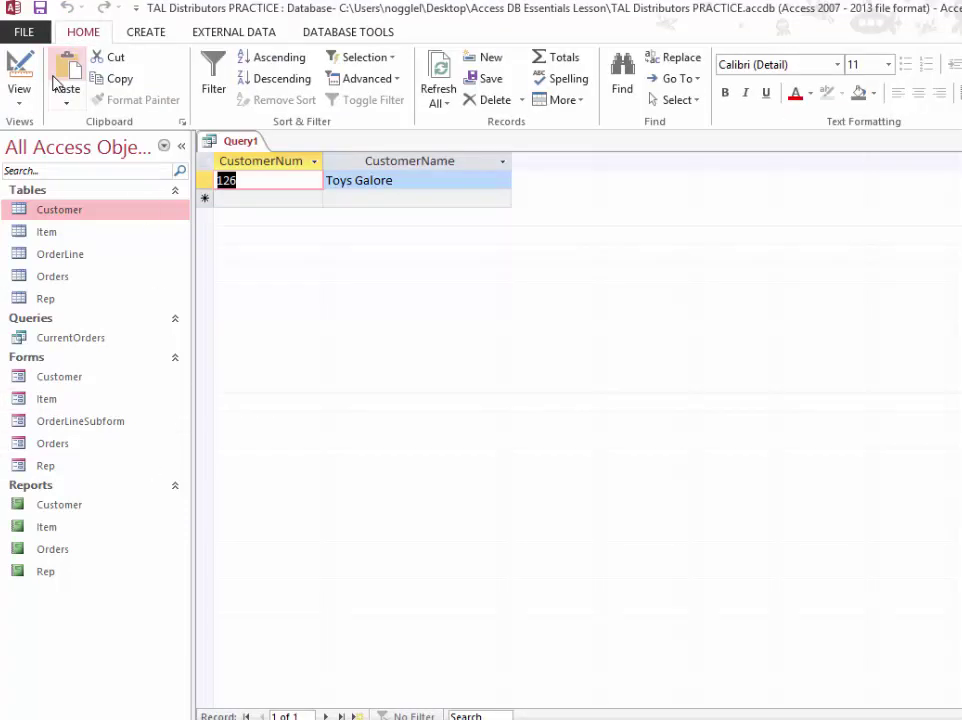
{"action": "left_click", "coordinate": [20, 98]}
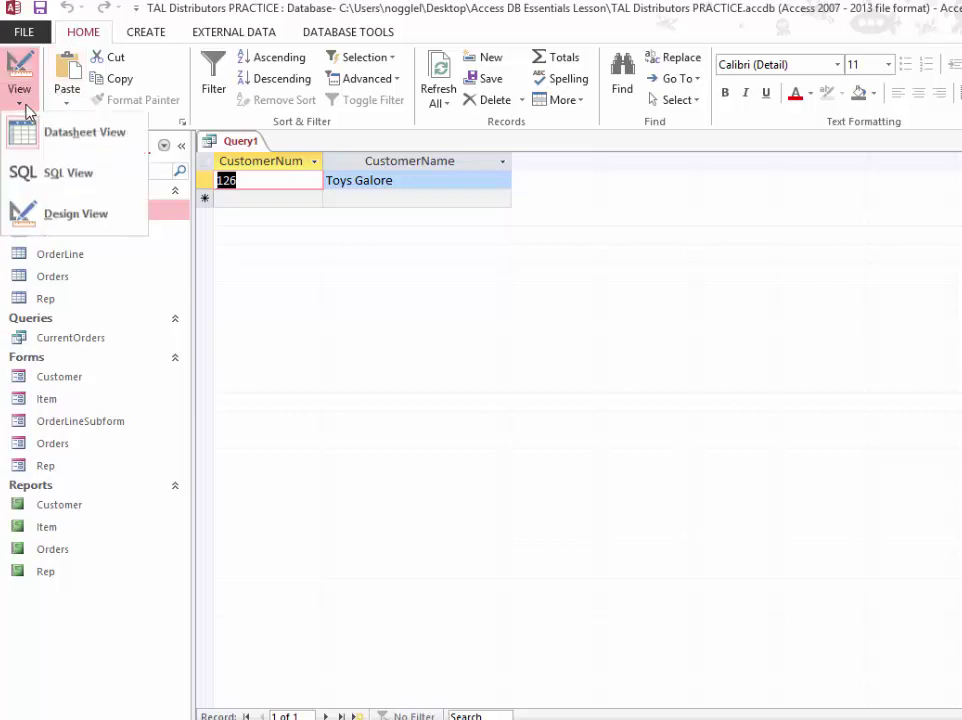
{"action": "left_click", "coordinate": [20, 218]}
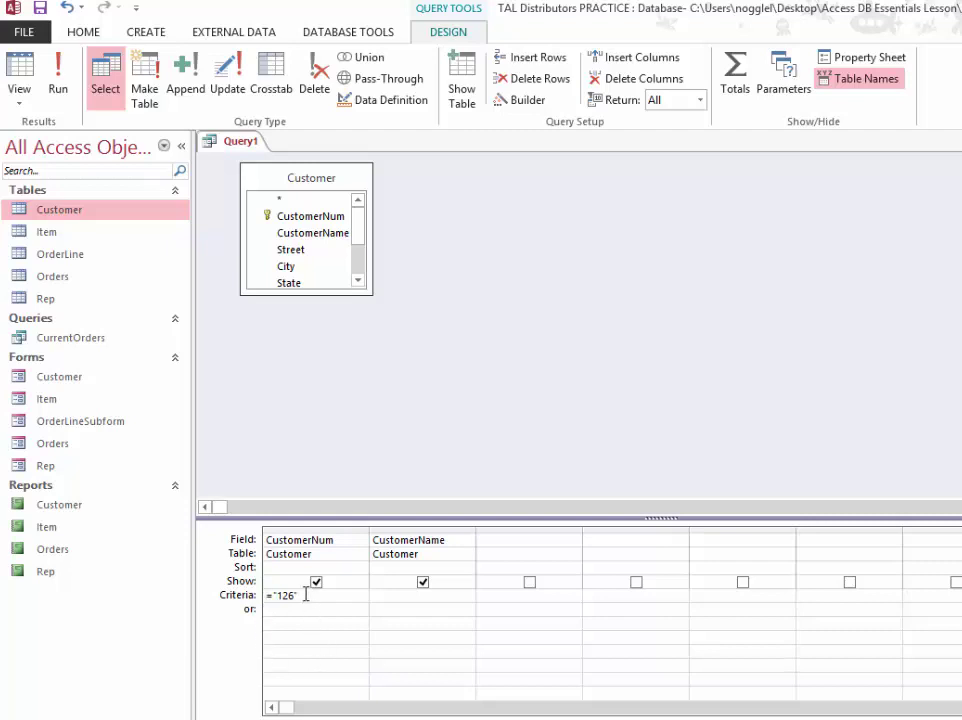
{"action": "left_click_drag", "start_coordinate": [299, 594], "coordinate": [267, 601]}
Step: Replace the Customer table with the Item table in the query
{"action": "right_click", "coordinate": [316, 178]}
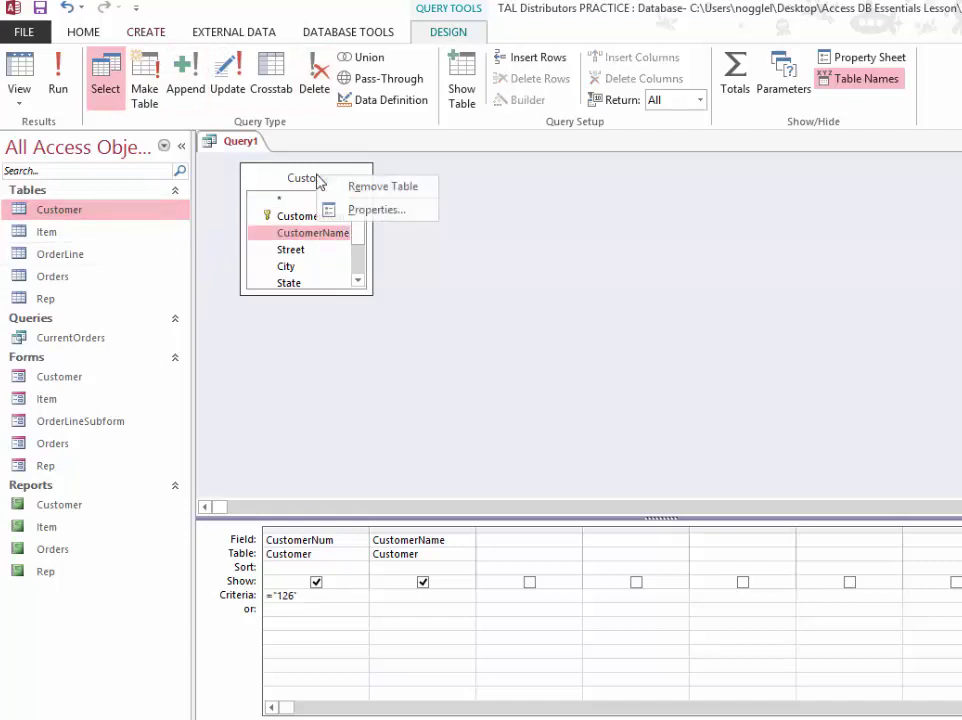
{"action": "left_click", "coordinate": [350, 186]}
{"action": "right_click", "coordinate": [333, 202]}
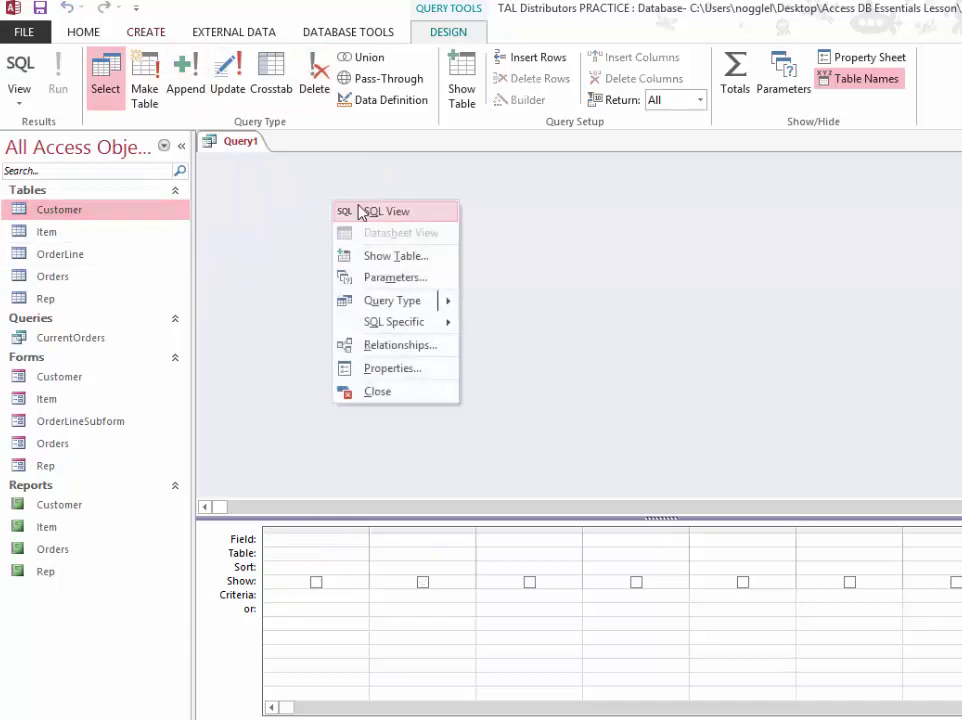
{"action": "left_click", "coordinate": [303, 221]}
{"action": "right_click", "coordinate": [535, 178]}
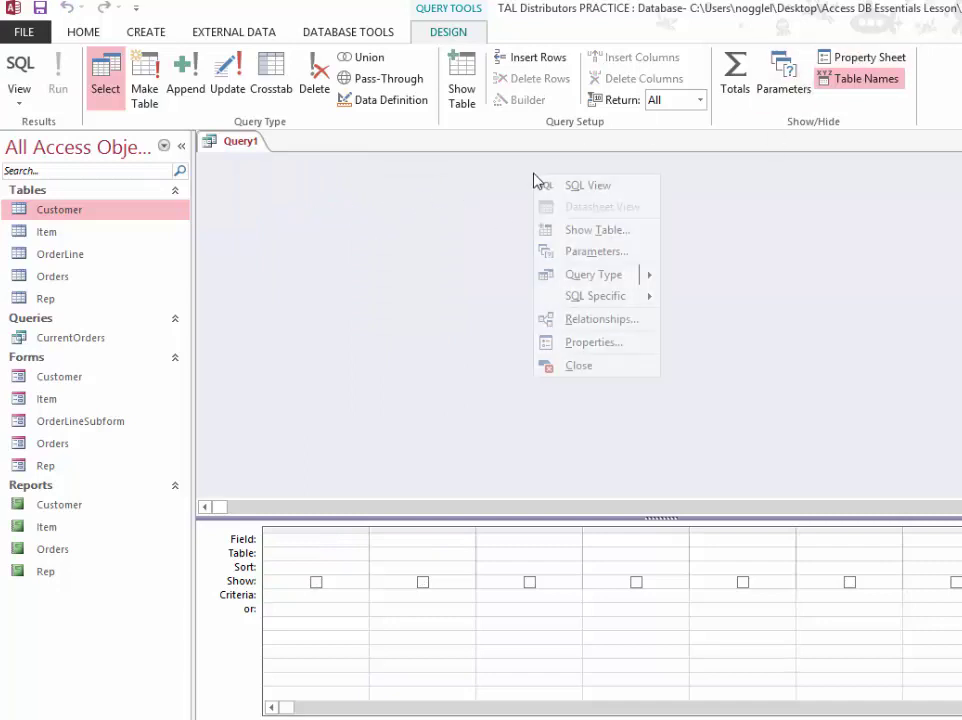
{"action": "left_click", "coordinate": [576, 230]}
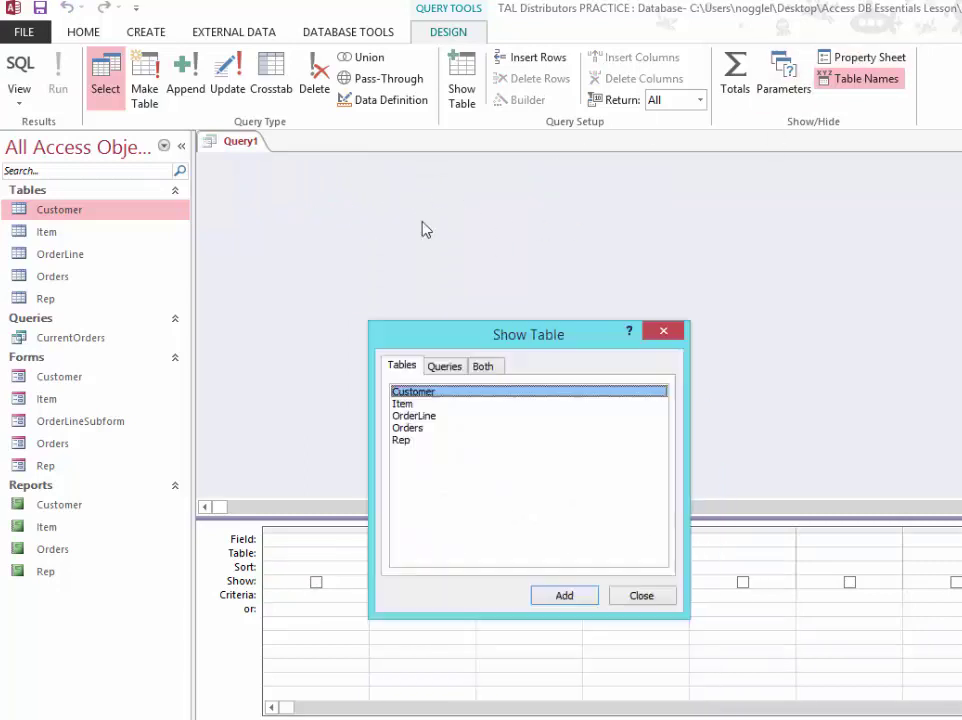
{"action": "left_click", "coordinate": [352, 258]}
{"action": "left_click", "coordinate": [522, 452]}
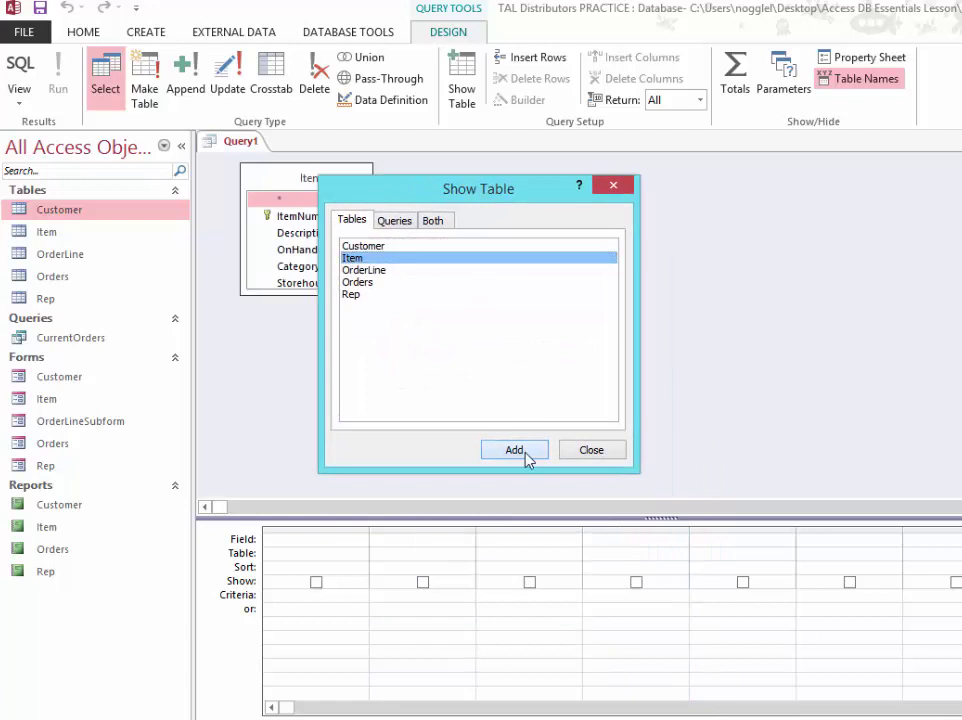
{"action": "left_click", "coordinate": [614, 185]}
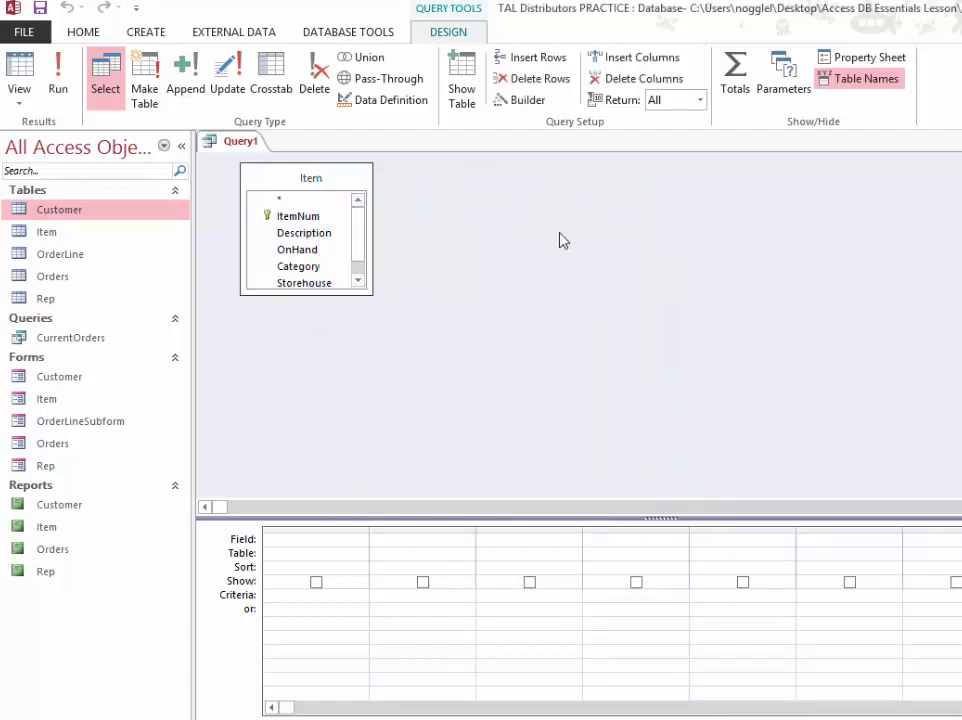
Step: Add ItemNum, Description, OnHand and Storehouse to the design grid
{"action": "double_click", "coordinate": [303, 218]}
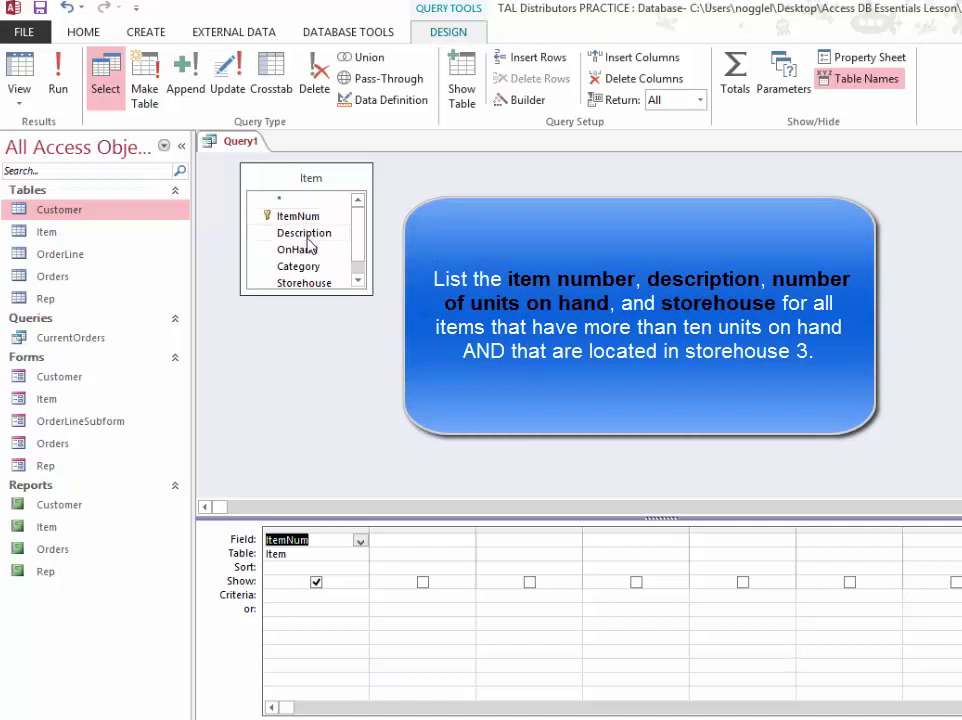
{"action": "double_click", "coordinate": [307, 235]}
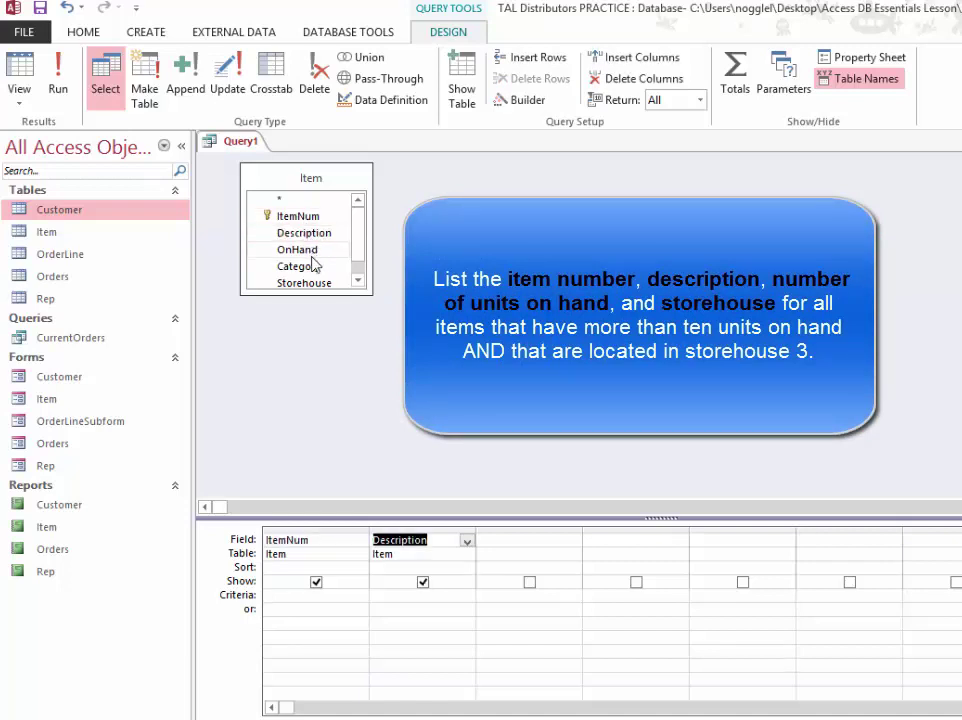
{"action": "double_click", "coordinate": [326, 252]}
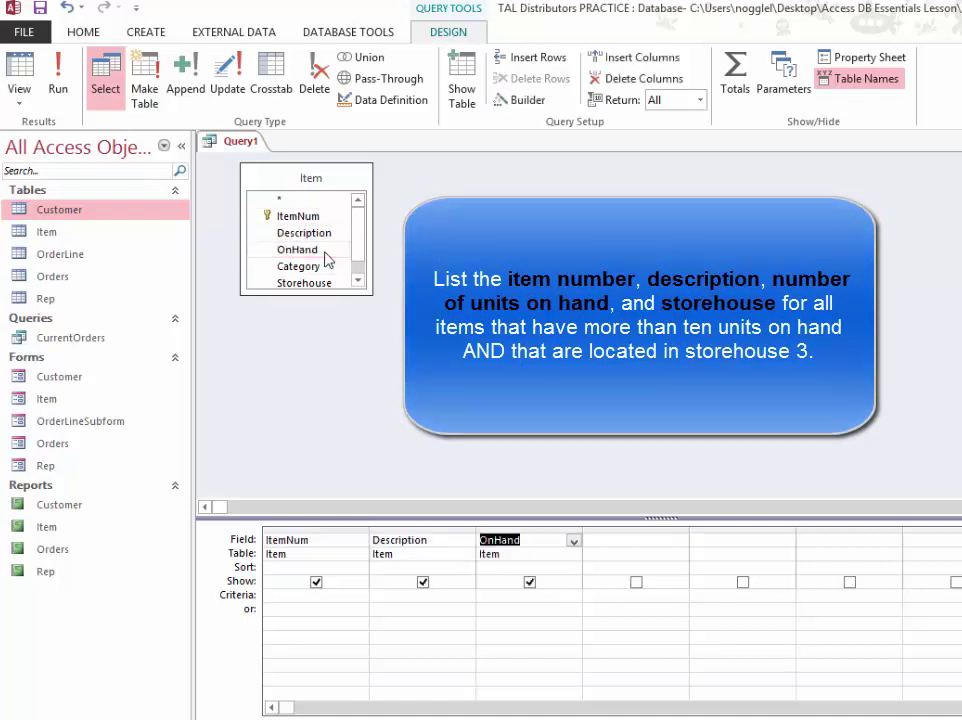
{"action": "double_click", "coordinate": [333, 284]}
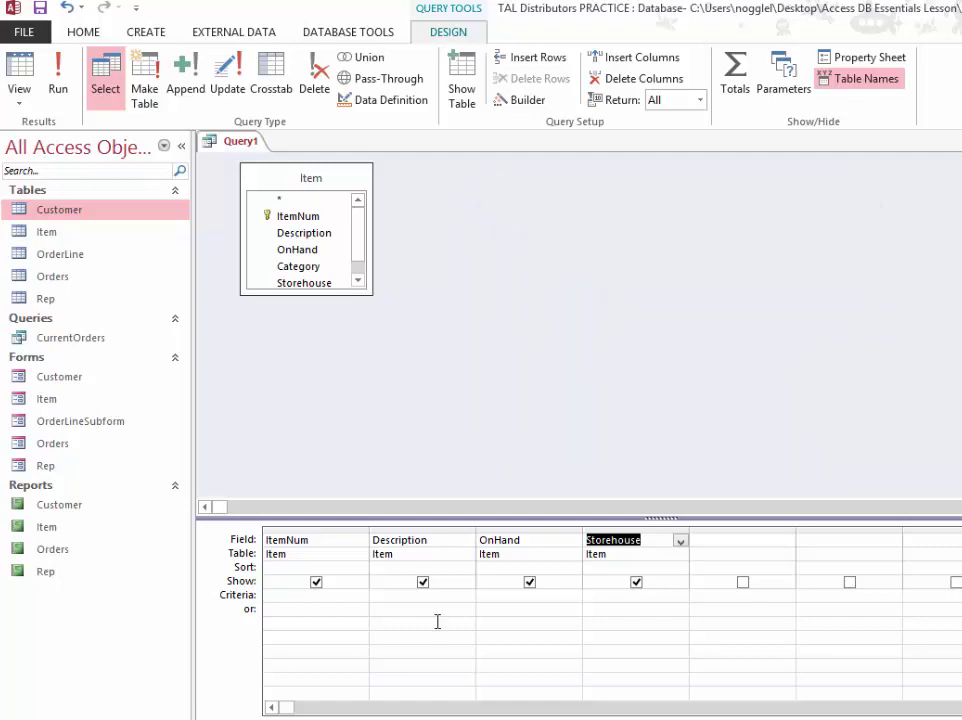
Step: Enter >10 for OnHand and 3 for Storehouse on one criteria row, then run the query
{"action": "left_click", "coordinate": [509, 595]}
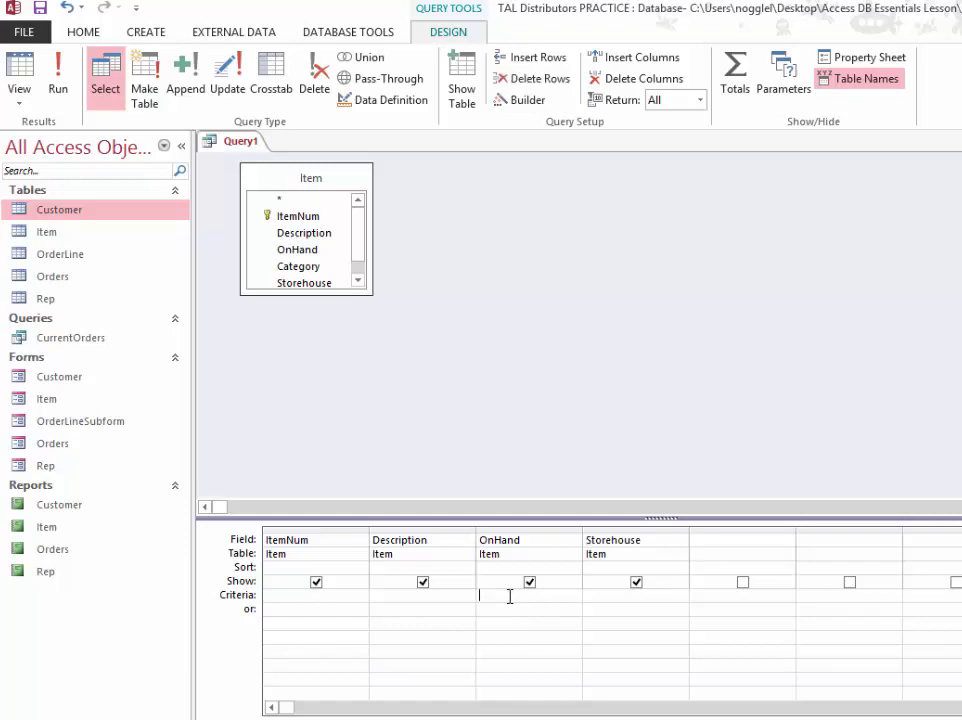
{"action": "type", "text": ">10"}
{"action": "left_click", "coordinate": [597, 594]}
{"action": "type", "text": "3"}
{"action": "left_click", "coordinate": [58, 88]}
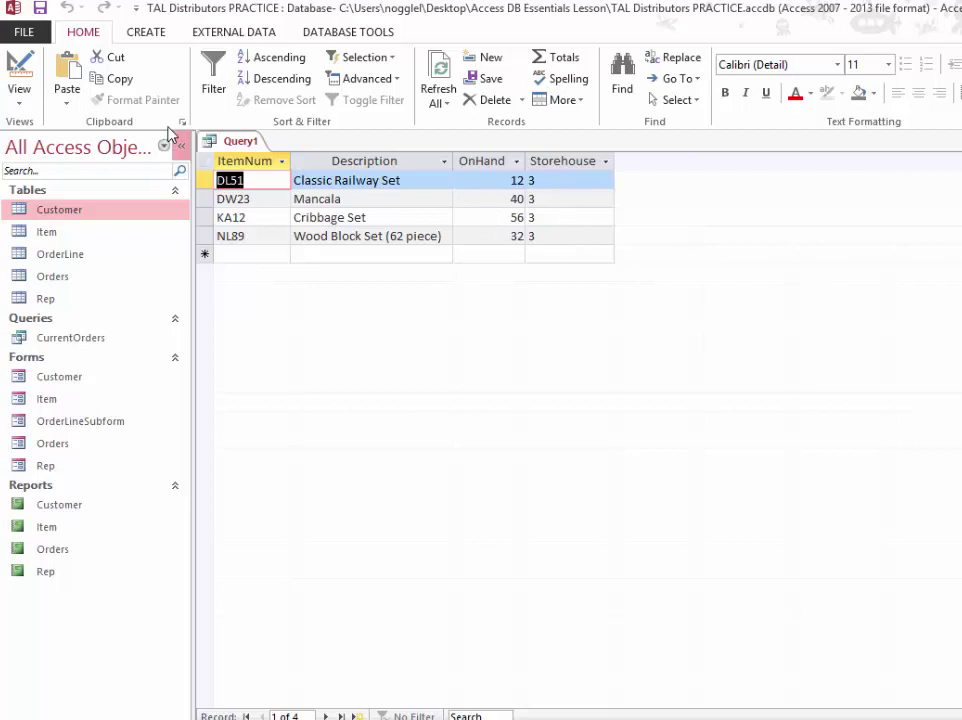
Step: Start a second query design, Query2, and move the Show Table dialog higher
{"action": "left_click", "coordinate": [160, 33]}
{"action": "left_click", "coordinate": [272, 95]}
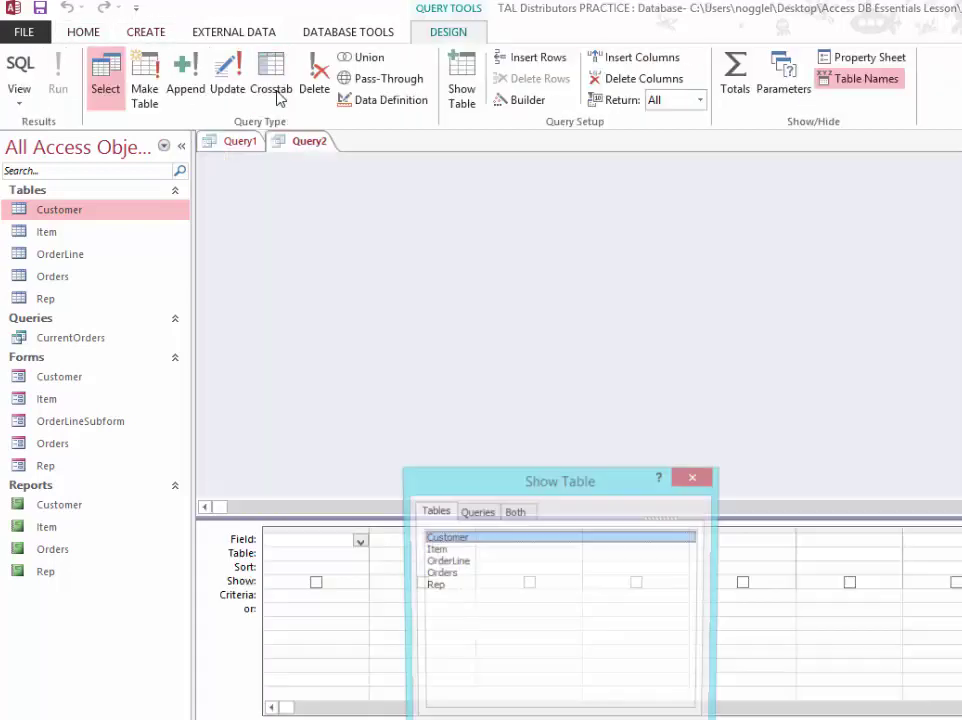
{"action": "left_click_drag", "start_coordinate": [579, 481], "coordinate": [460, 207]}
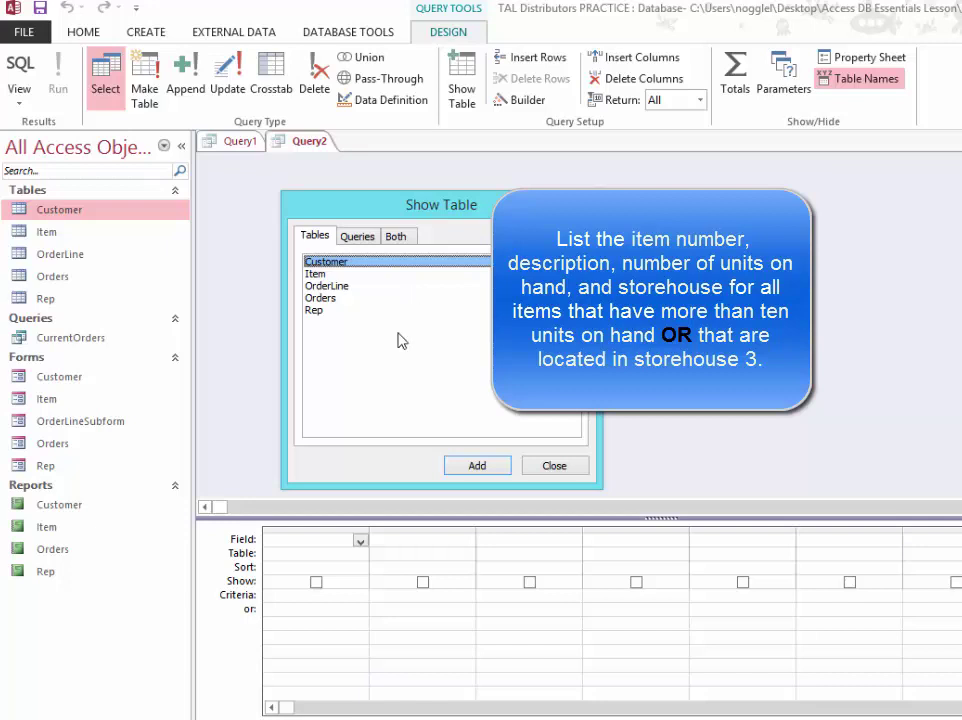
Step: Add Item and its four fields to Query2, with OnHand >10 or Storehouse 3
{"action": "double_click", "coordinate": [323, 274]}
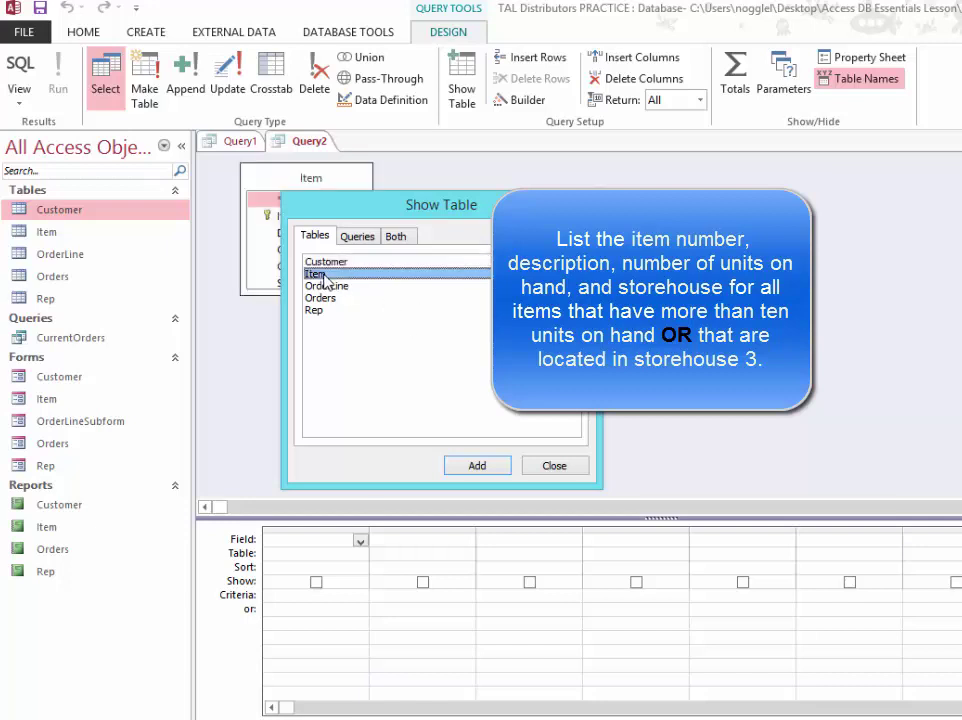
{"action": "left_click", "coordinate": [553, 468]}
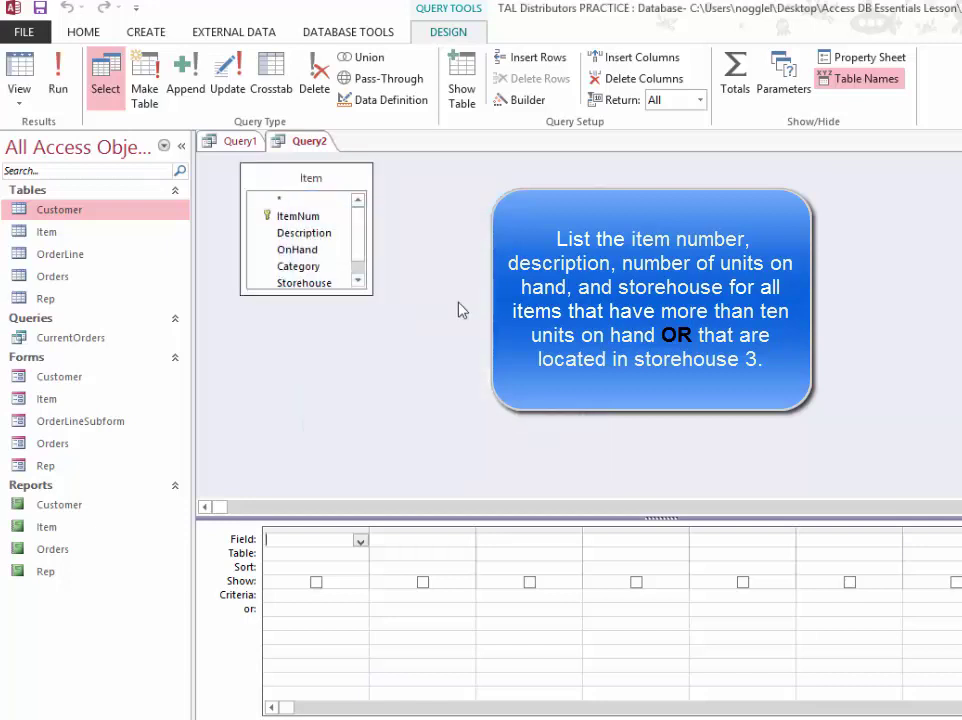
{"action": "double_click", "coordinate": [307, 218]}
{"action": "double_click", "coordinate": [305, 233]}
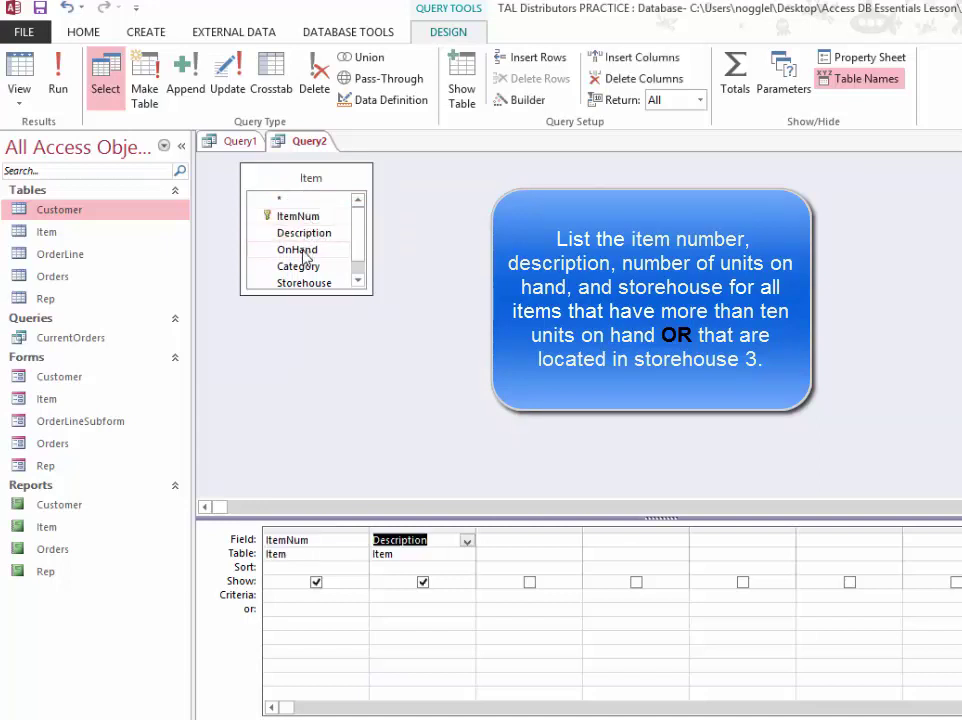
{"action": "double_click", "coordinate": [305, 250]}
{"action": "double_click", "coordinate": [302, 283]}
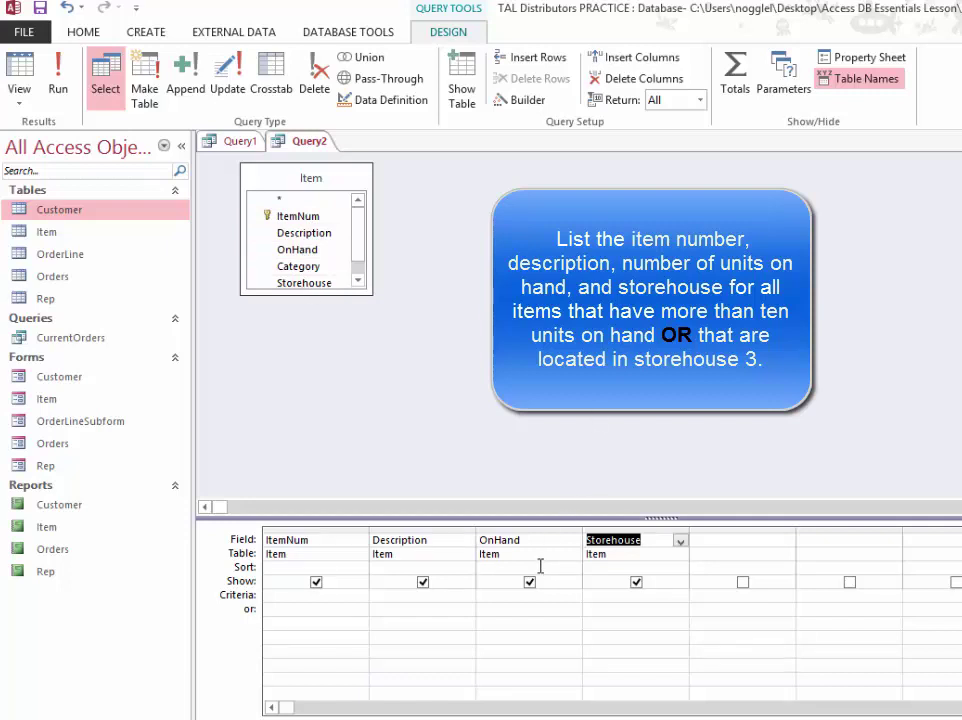
{"action": "left_click", "coordinate": [498, 595]}
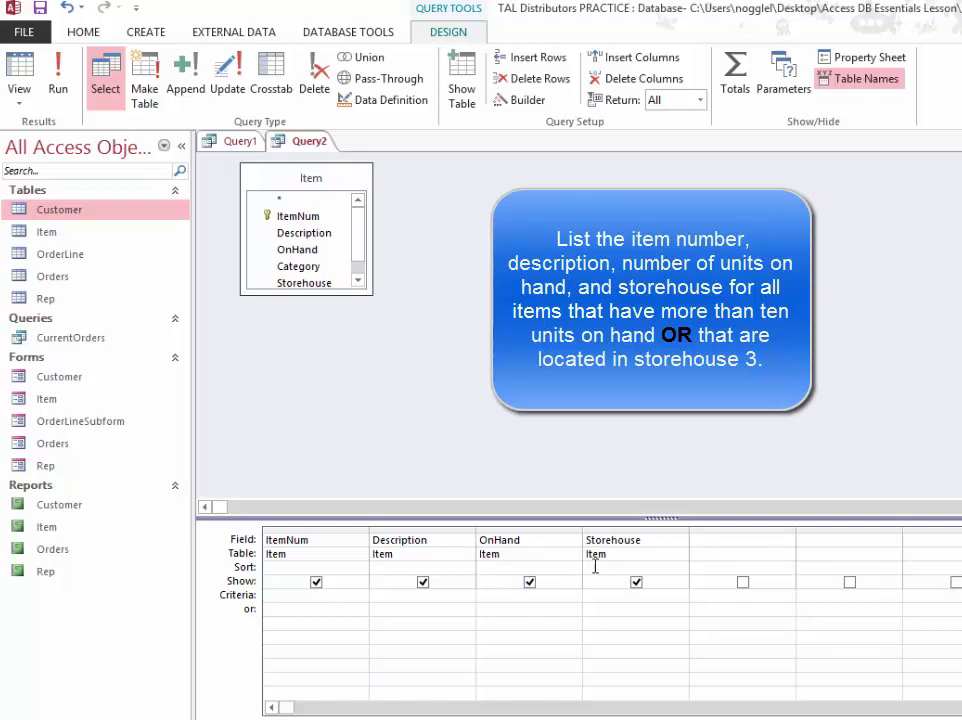
{"action": "type", "text": ">10"}
{"action": "type", "text": "3"}
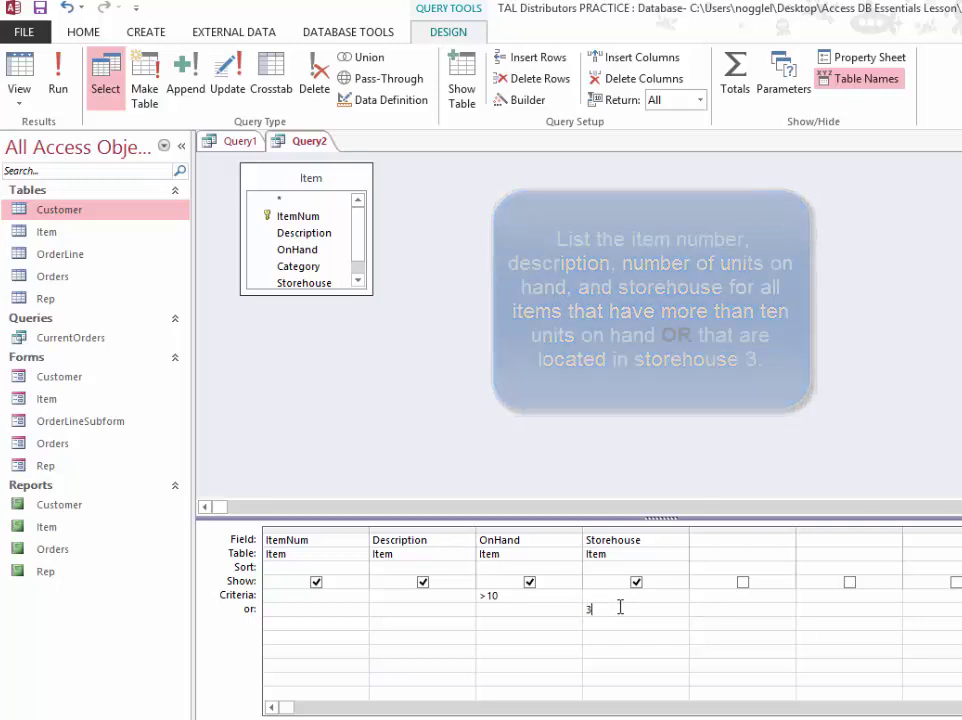
Step: Run Query2 to list the 15 items with OnHand over 10 or in storehouse 3
{"action": "left_click", "coordinate": [68, 88]}
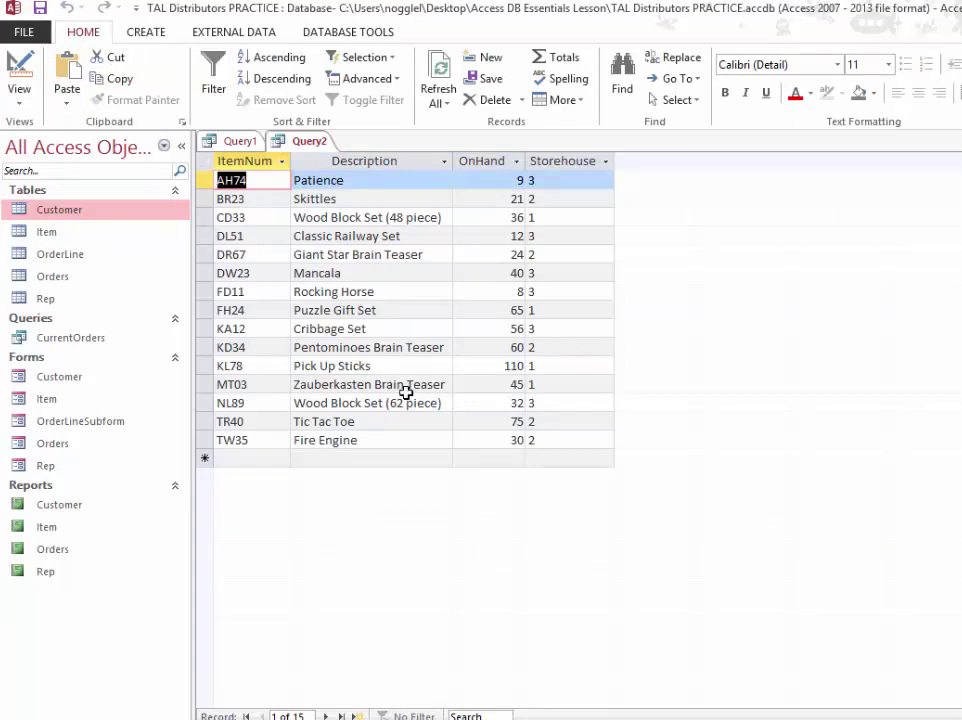